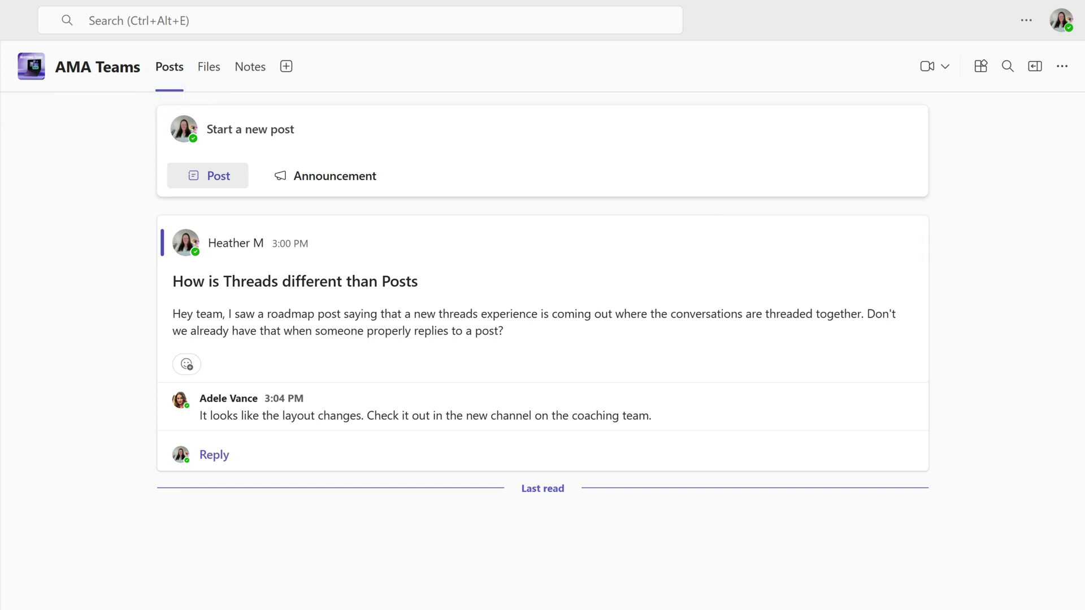
Step: Reply "Oh, I will check it out." to the post "How is Threads different than Posts" in the AMA Teams channel
left_click(214, 455)
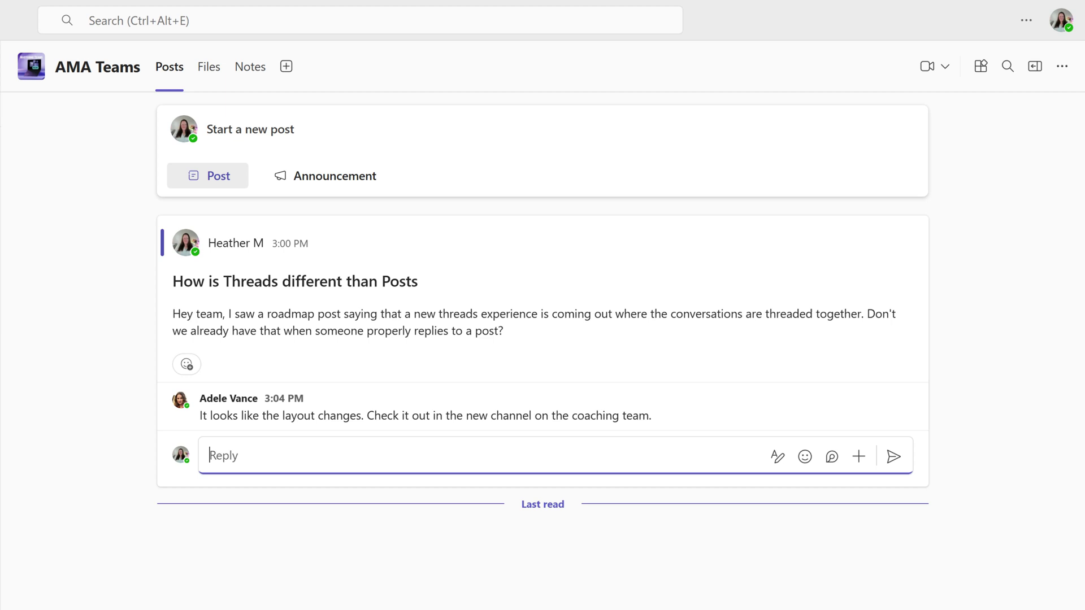
type("Oh, I will check it out.")
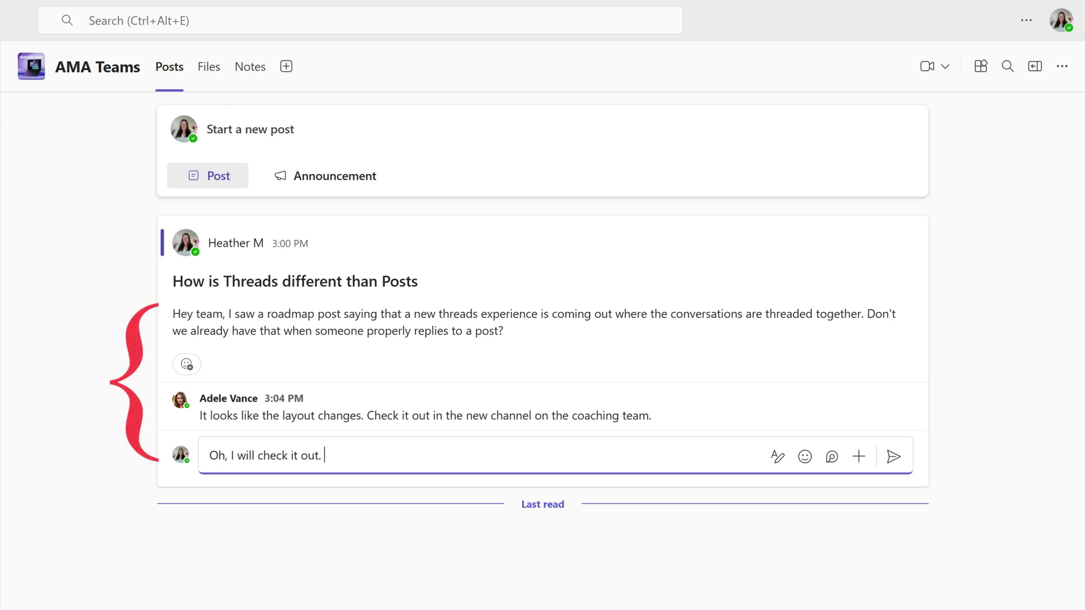
key("Return")
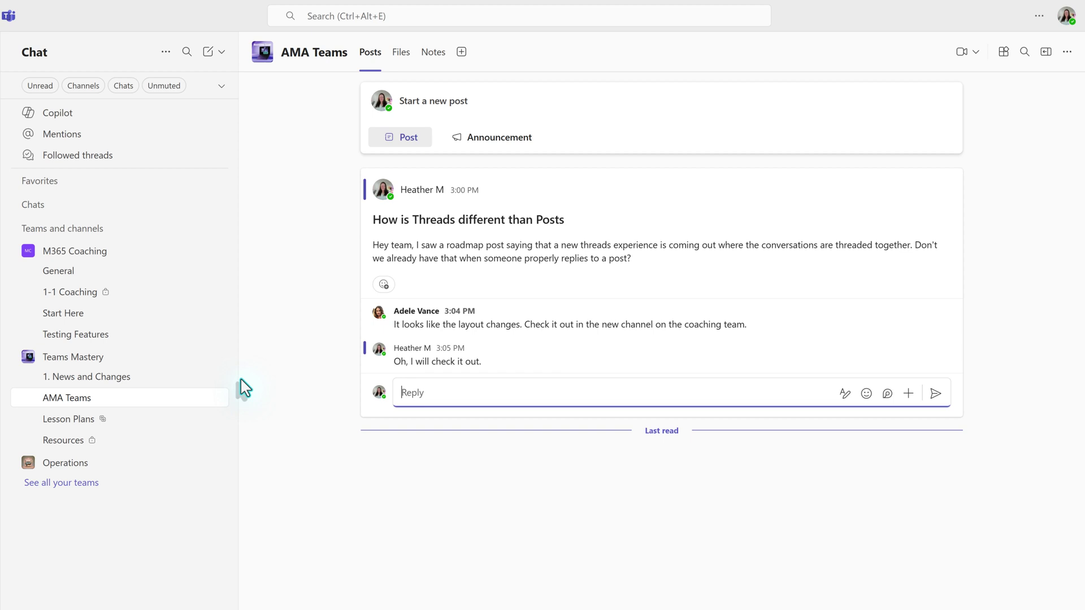
Step: In the 1-1 Coaching channel, reply in thread to the missing task management files message: "There are two in review. I will post as soon as they are approved."
left_click(96, 295)
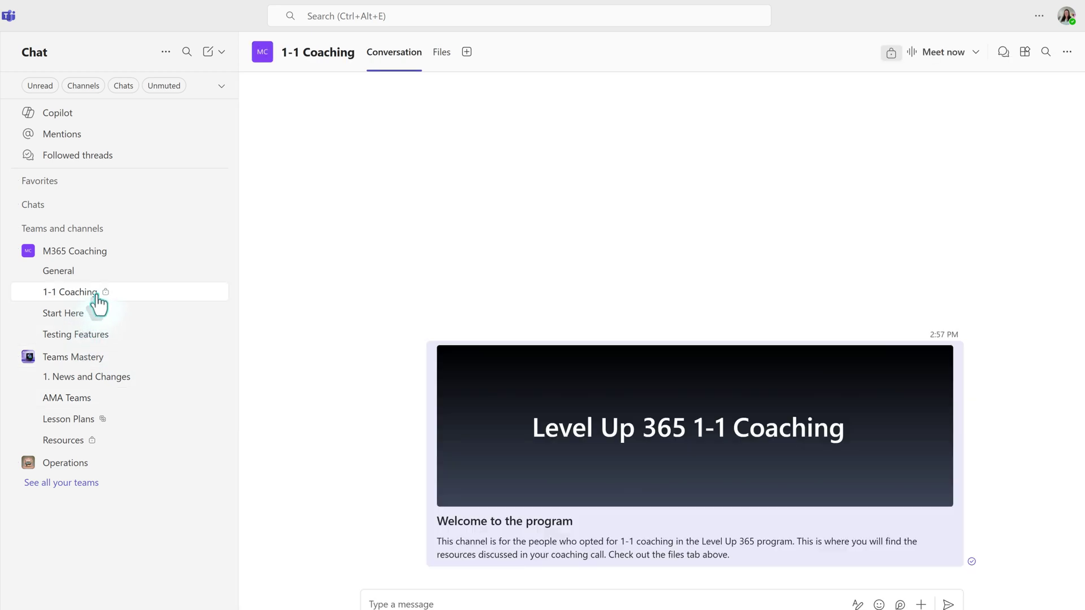
left_click(396, 68)
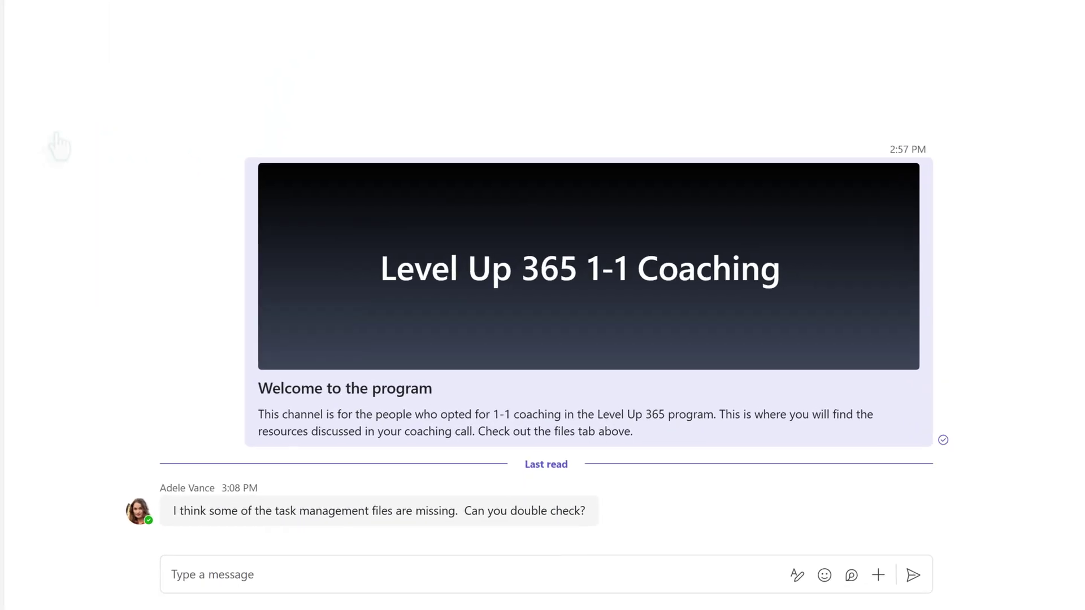
mouse_move(588, 265)
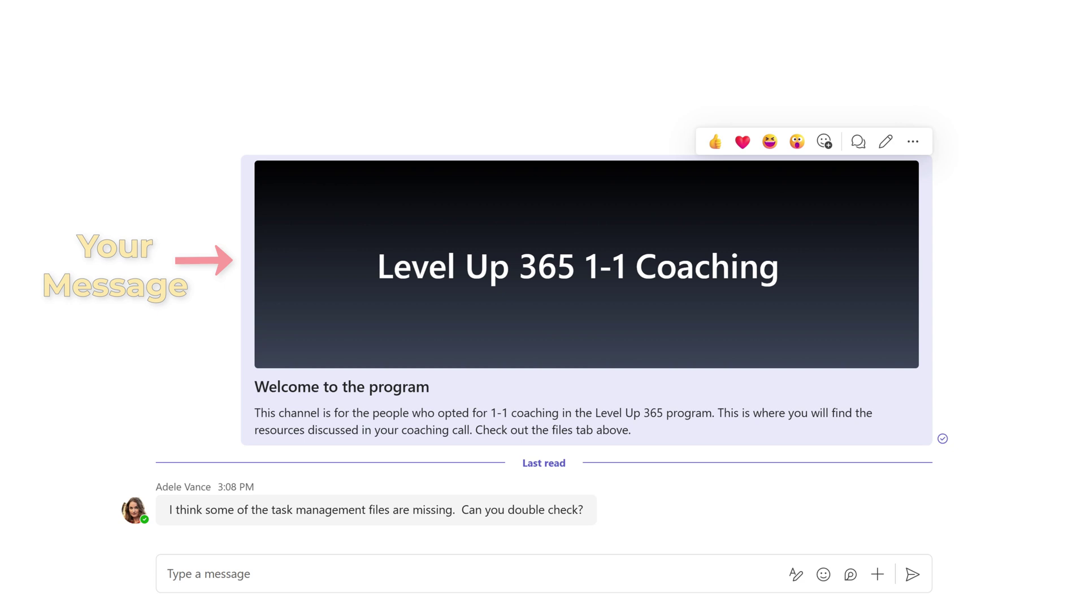
mouse_move(395, 510)
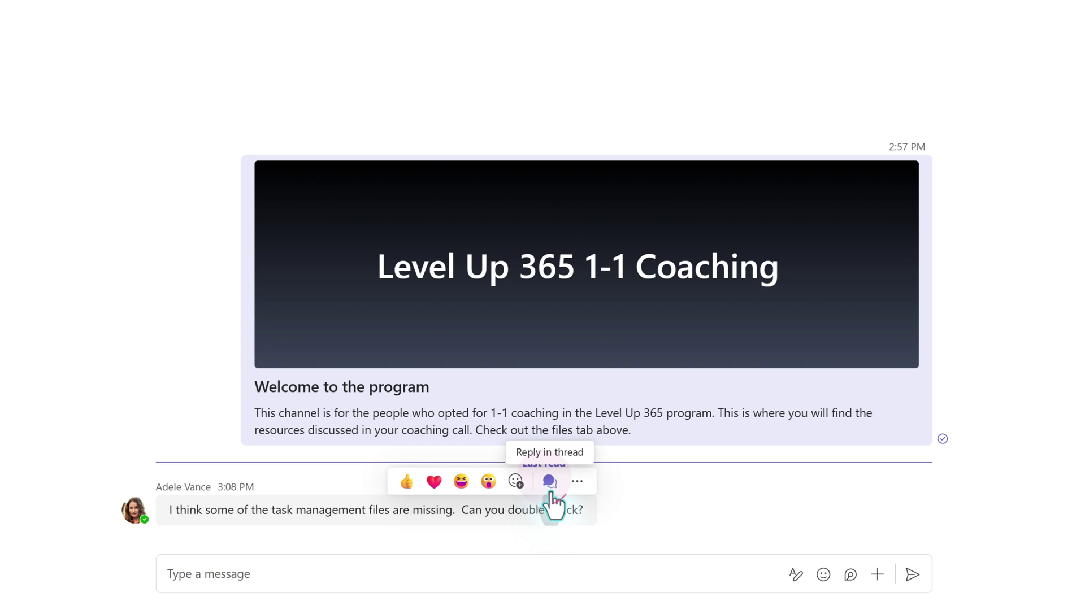
left_click(551, 490)
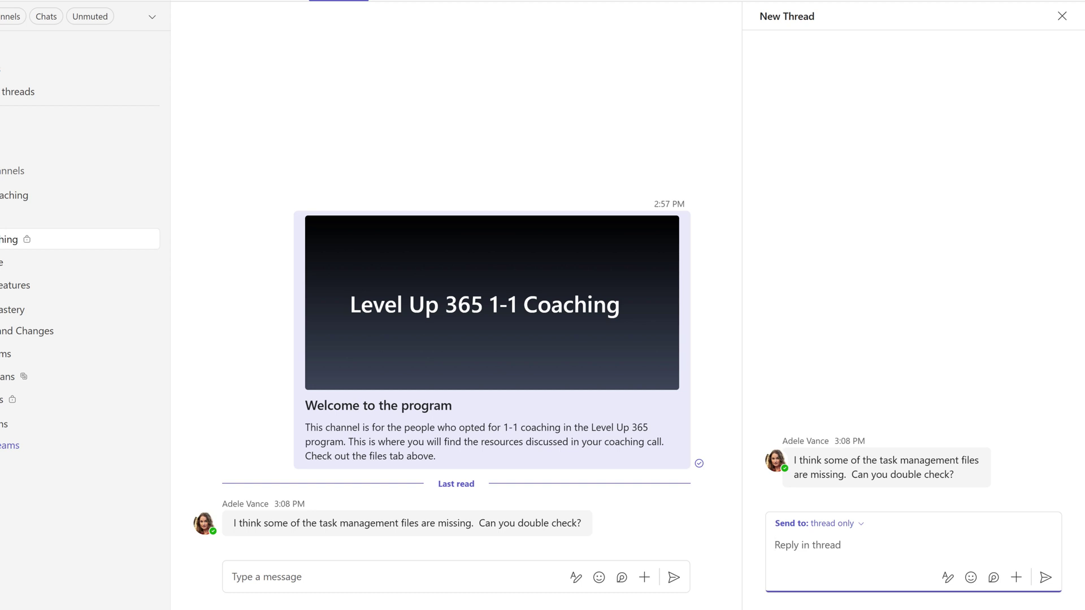
type("There are two in review. I will post as soon as they are approved.")
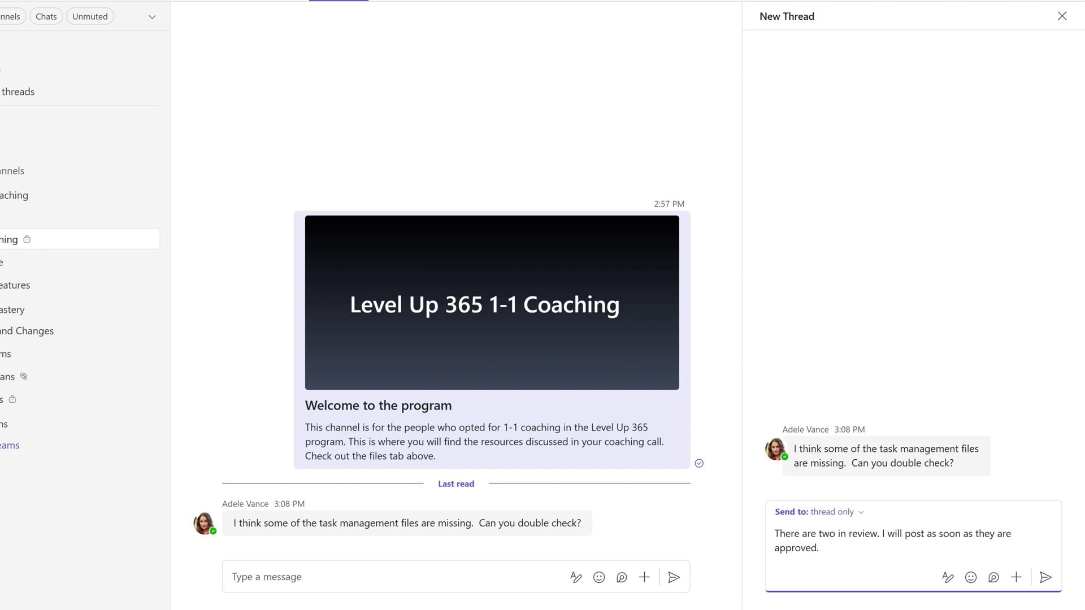
key("Return")
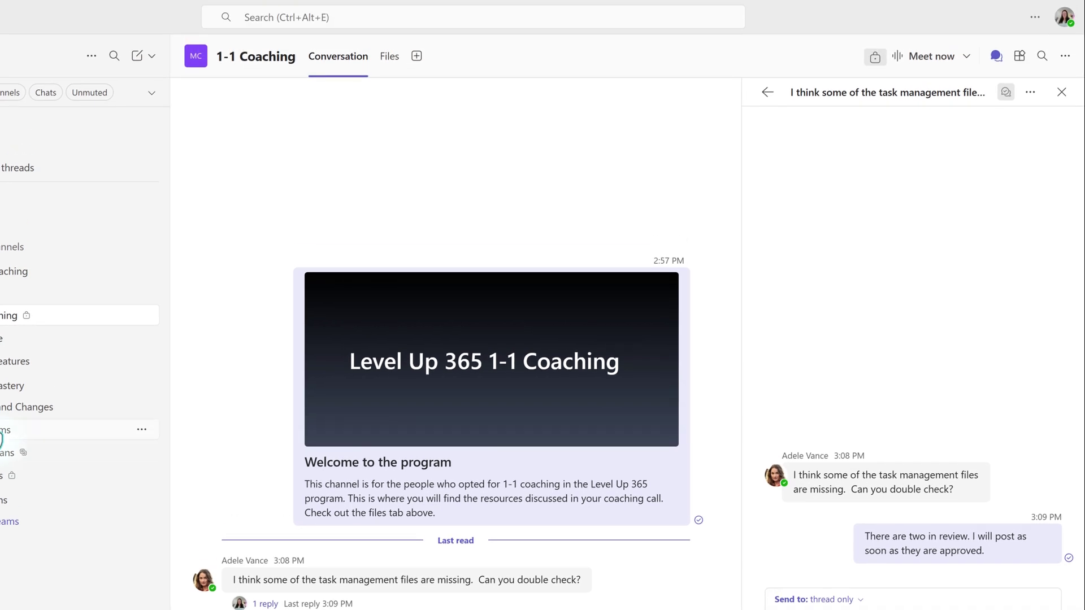
Step: Open a blank new post in the AMA Teams channel to examine its subject and message fields
left_click(2, 354)
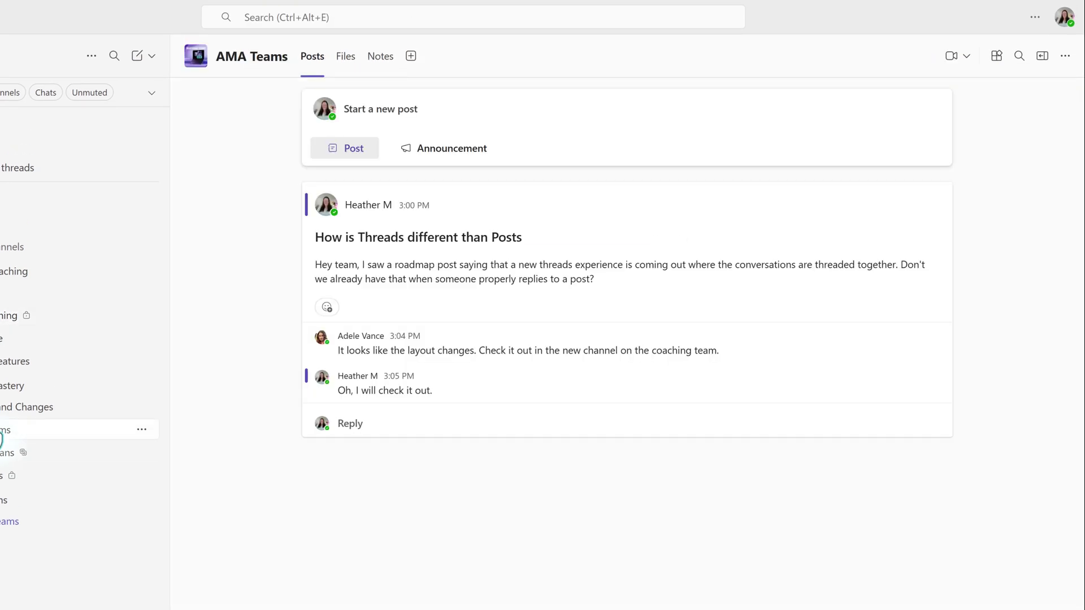
left_click(354, 150)
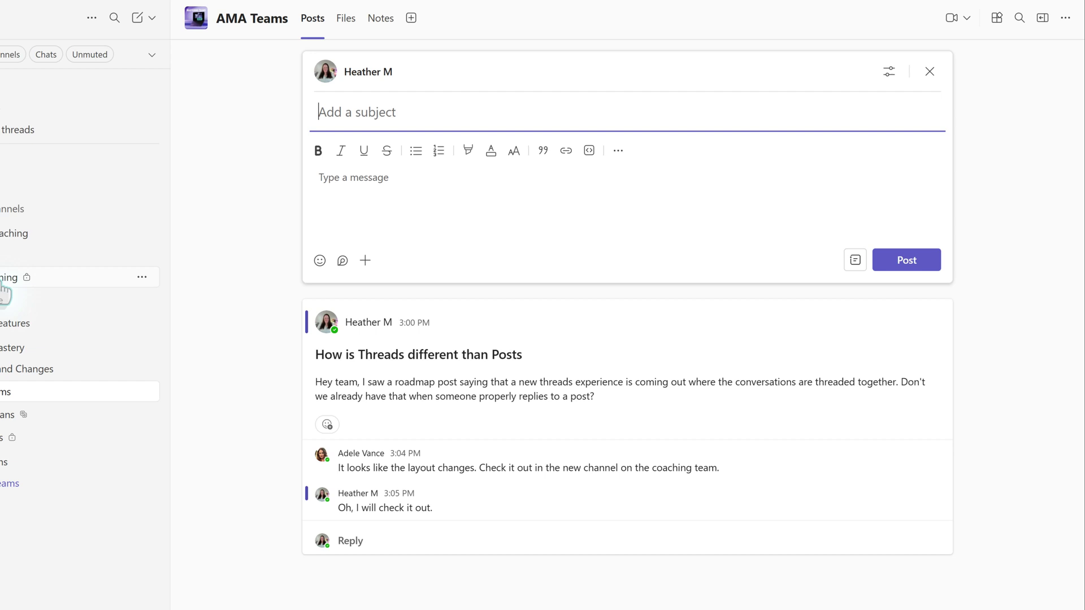
Step: Send a 1-1 Coaching channel message with subject "What's New On The Roadmap" and body "What's new on the roadmap this week?"
left_click(3, 282)
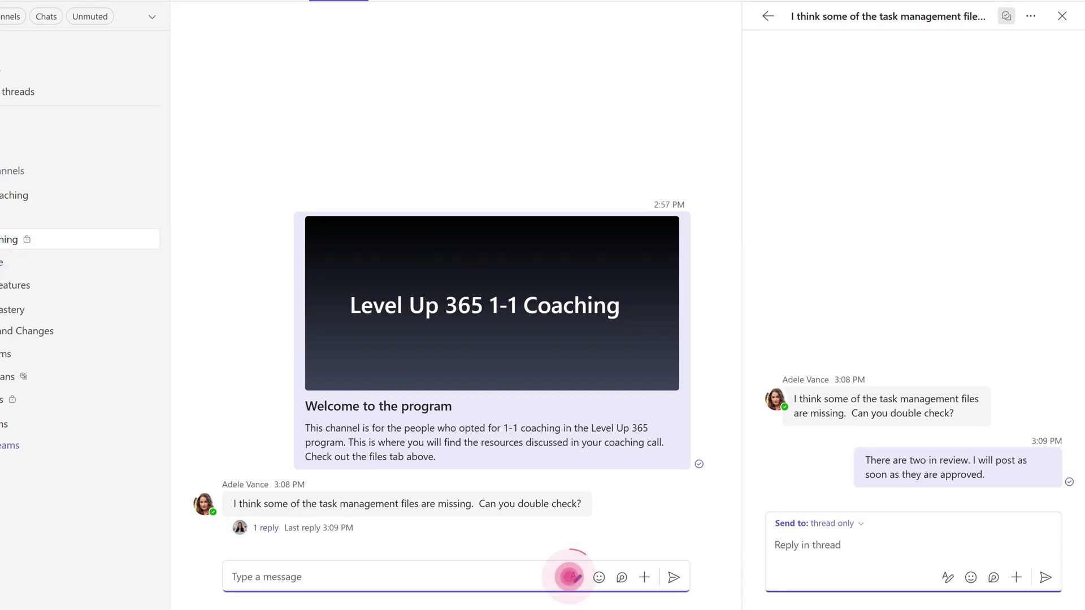
left_click(576, 577)
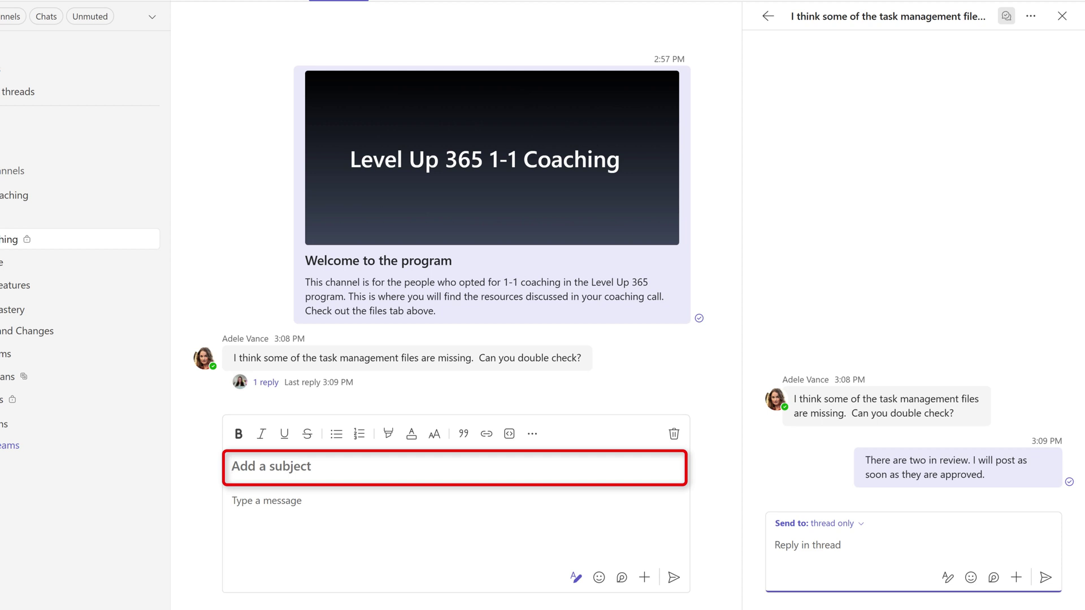
type("What's New On ")
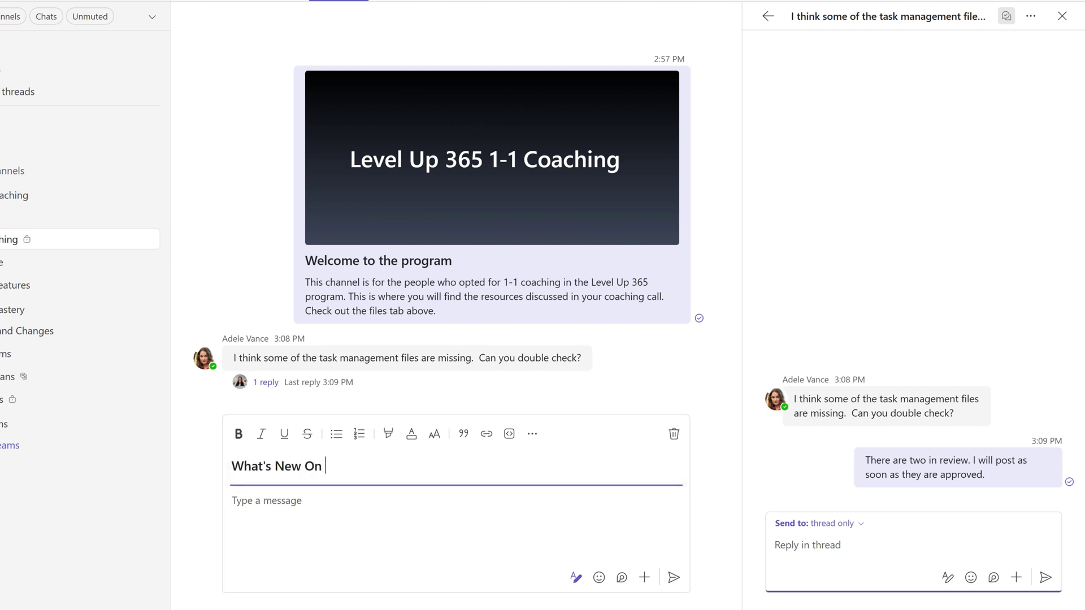
type("The Roadmap")
key("Tab")
type("What'")
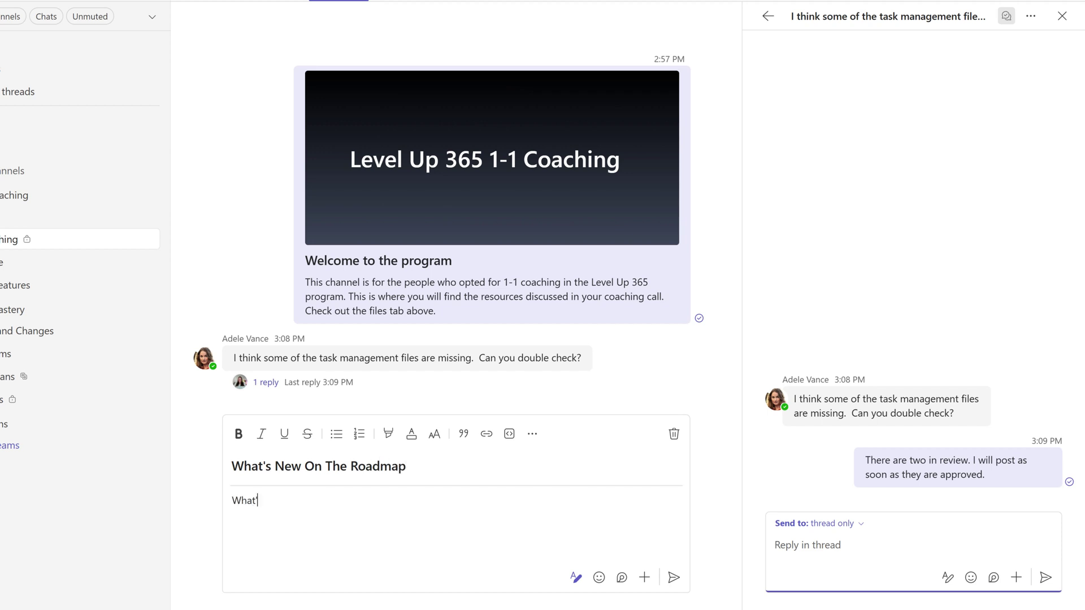
type("s new on the roadmap this week.")
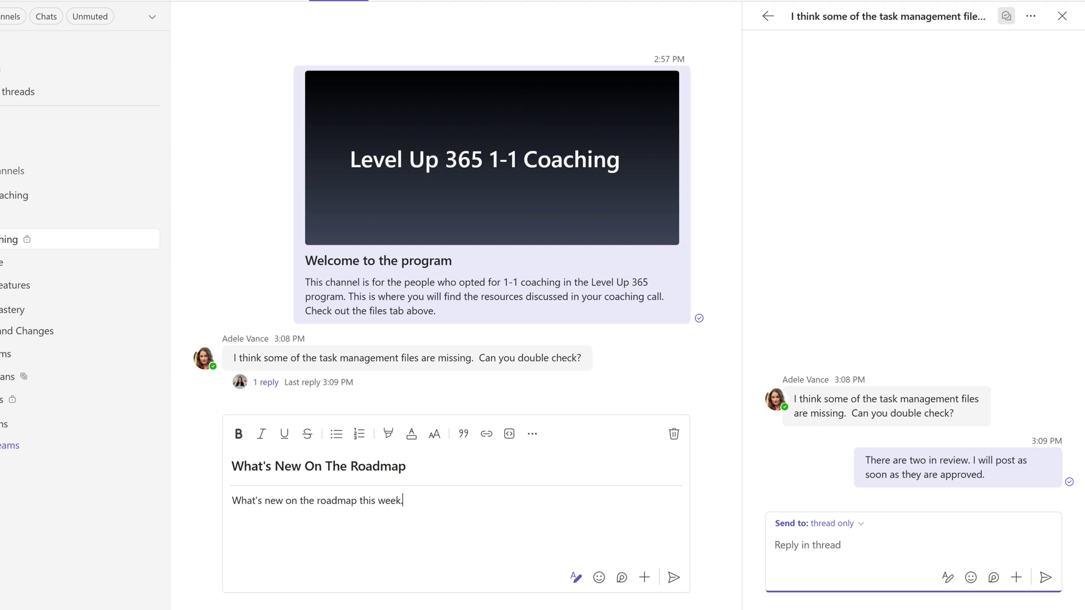
type("?")
key("ctrl+Return")
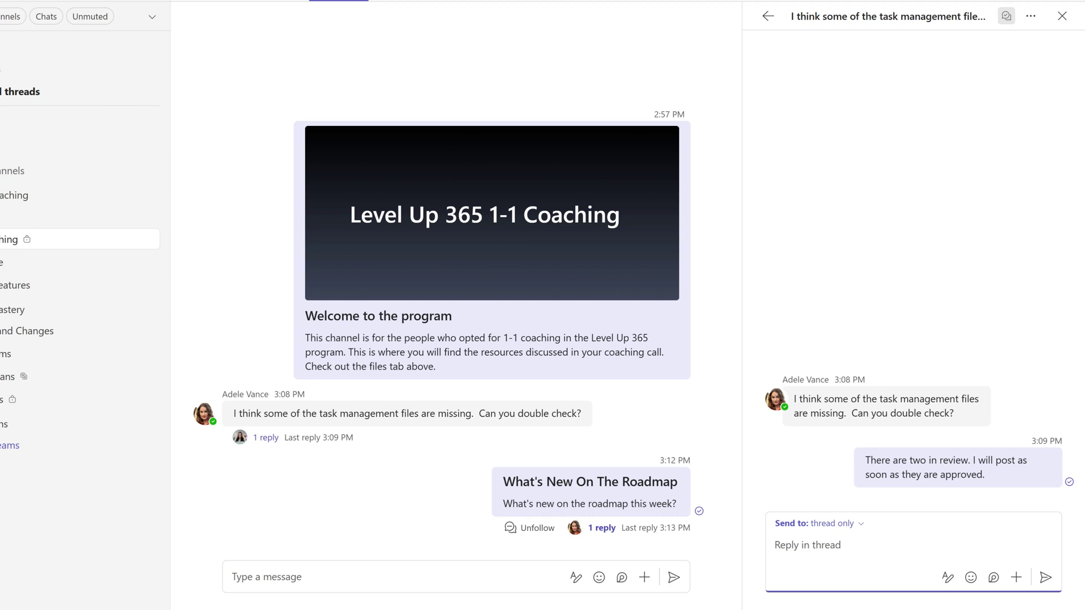
Step: Open the thread of the "What's New On The Roadmap" message and read its reply
left_click(623, 497)
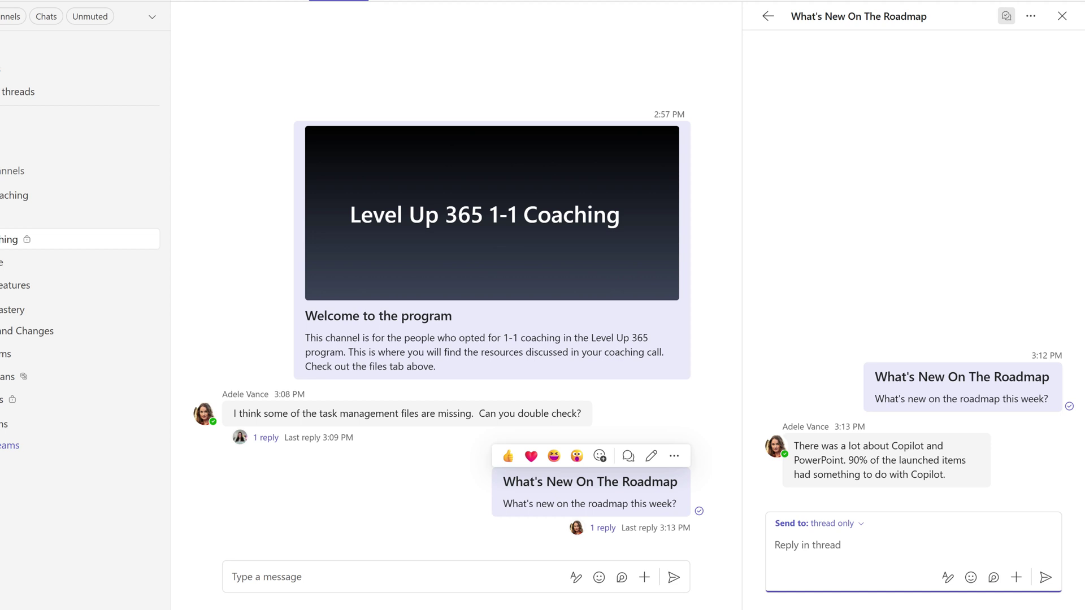
mouse_move(887, 461)
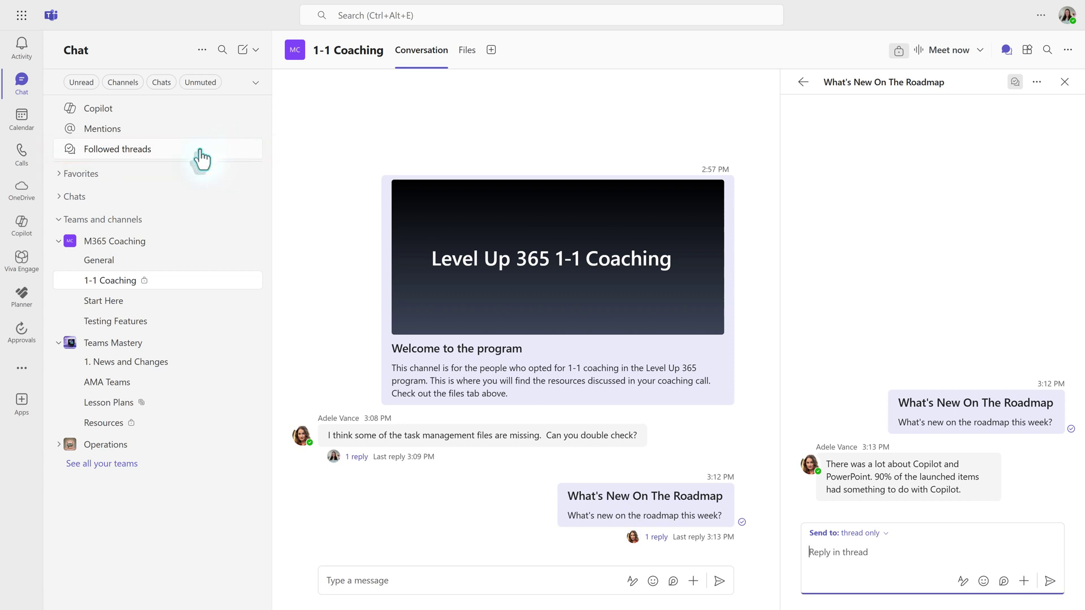
Step: Open the followed threads list and look through the 1-1 Coaching and AMA Teams threads
left_click(140, 160)
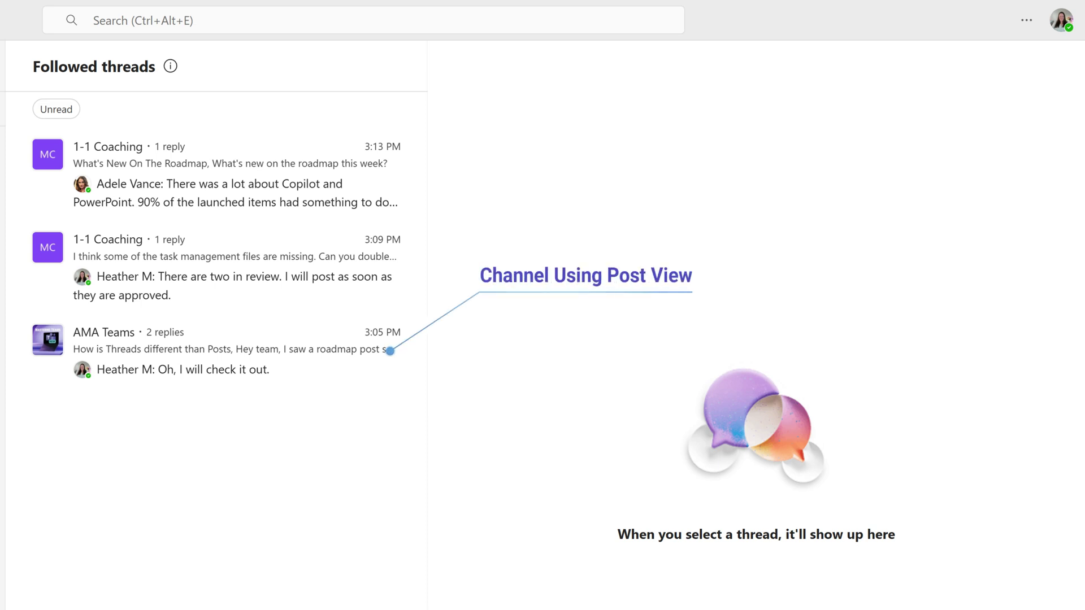
left_click(212, 195)
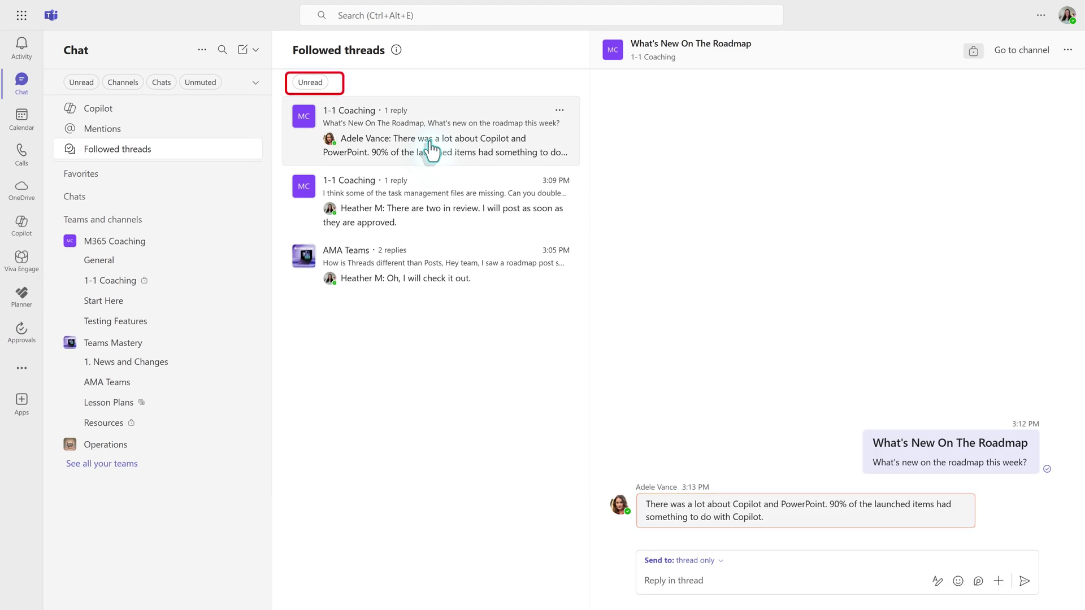
left_click(437, 219)
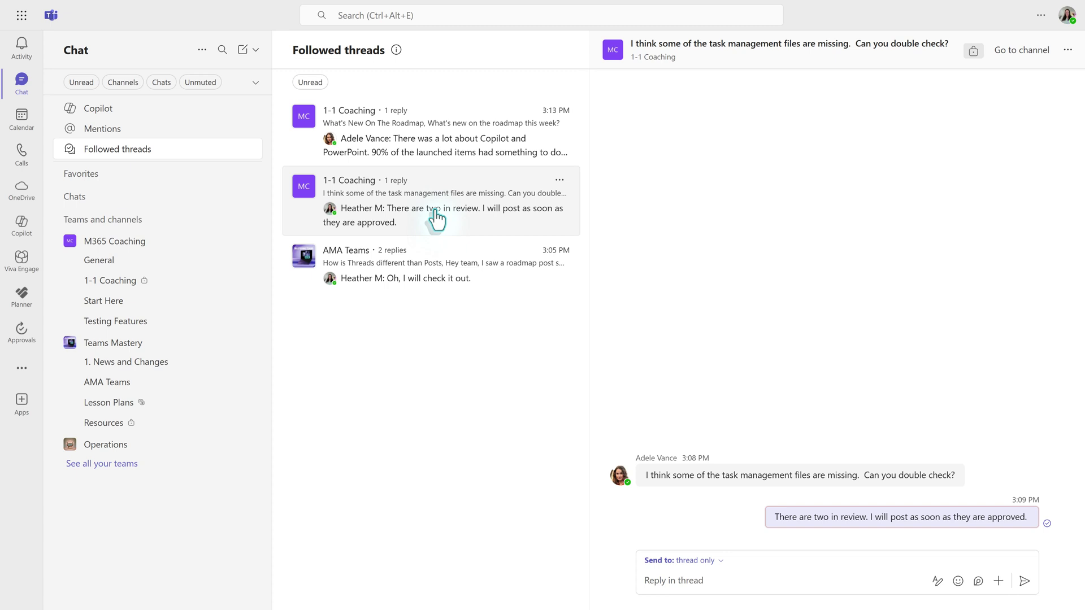
left_click(423, 278)
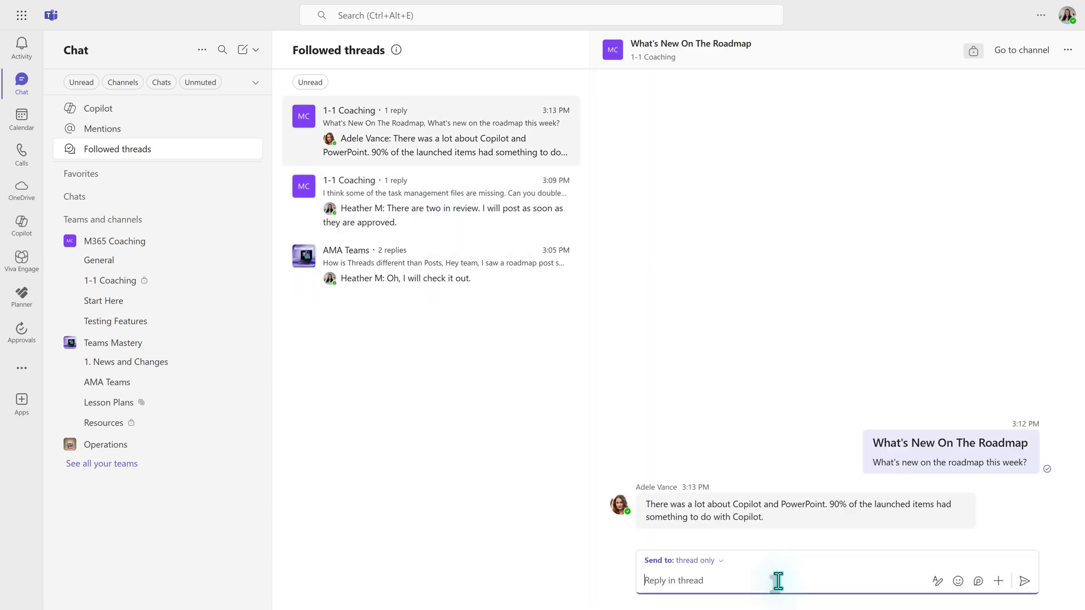
Step: Reply "Oh, so I think we need to update our PowerPoint training." in the "What's New On The Roadmap" thread, and go to its channel
type("Oh, so I think we need to upd")
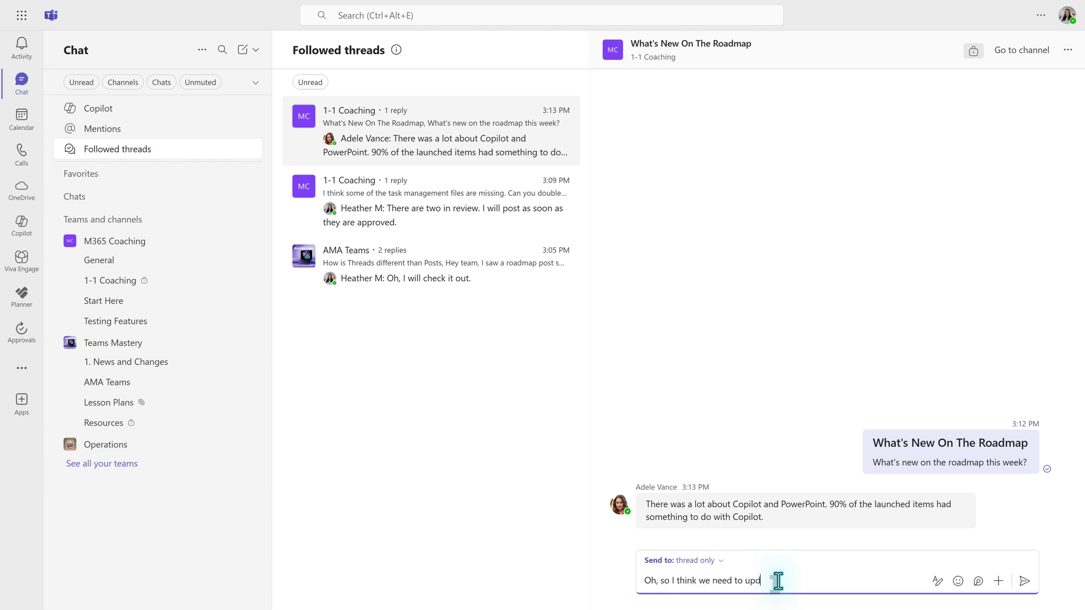
type("ate our PowerPoint t")
type("ining.")
key("Return")
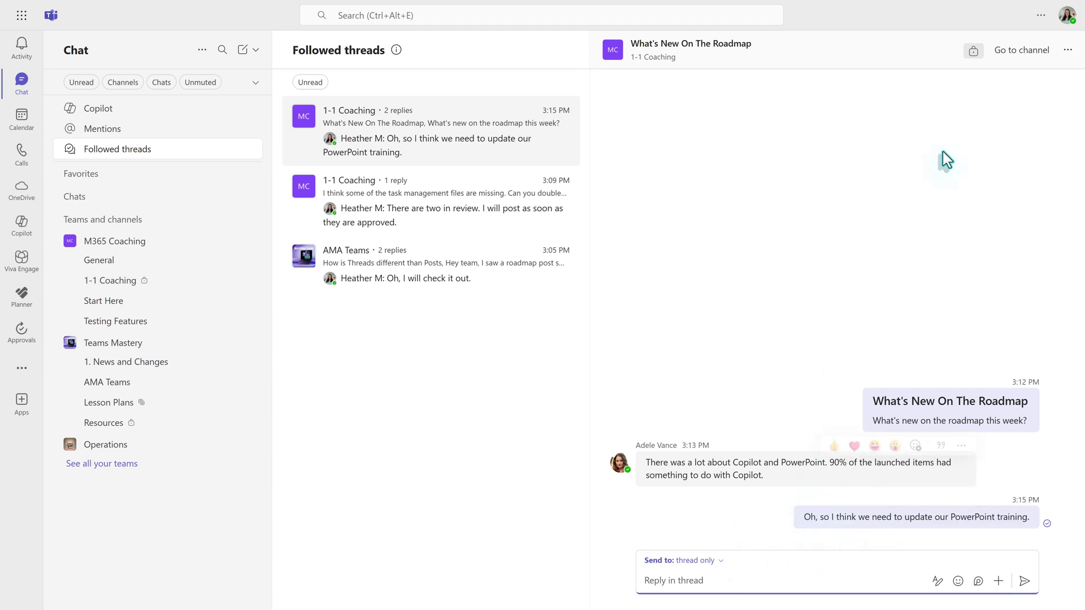
left_click(1014, 52)
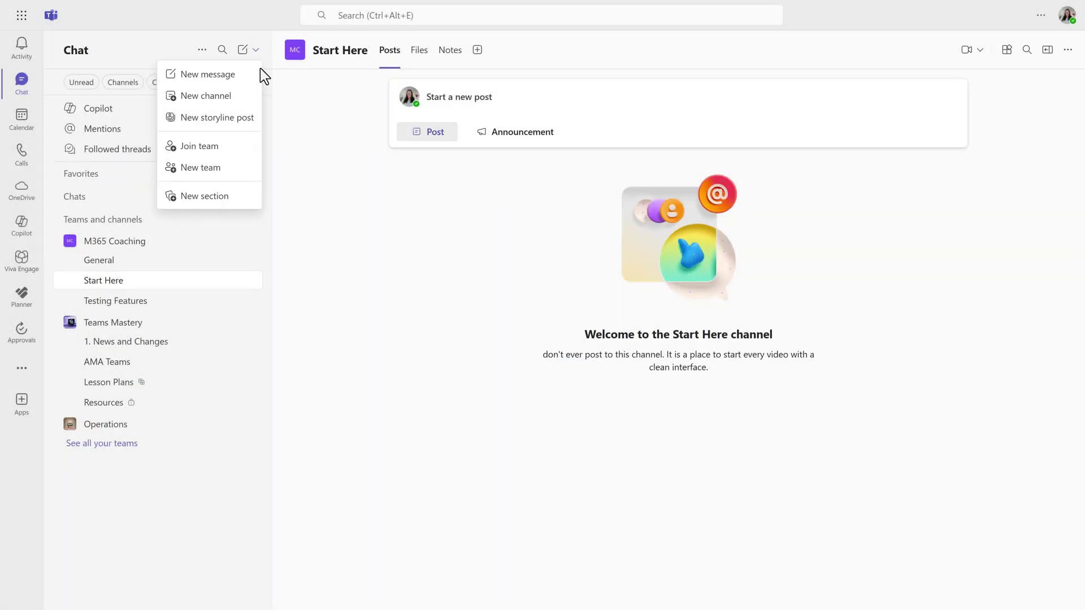
Step: Start creating a new channel
left_click(221, 95)
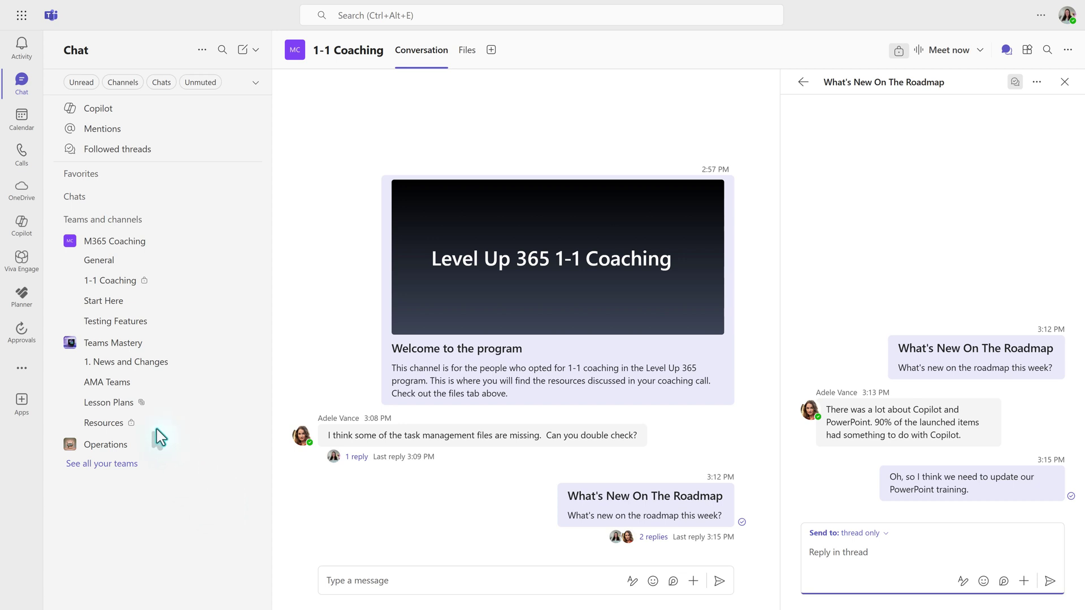
Step: Change the AMA Teams channel's layout to Threads and save the channel
left_click(113, 384)
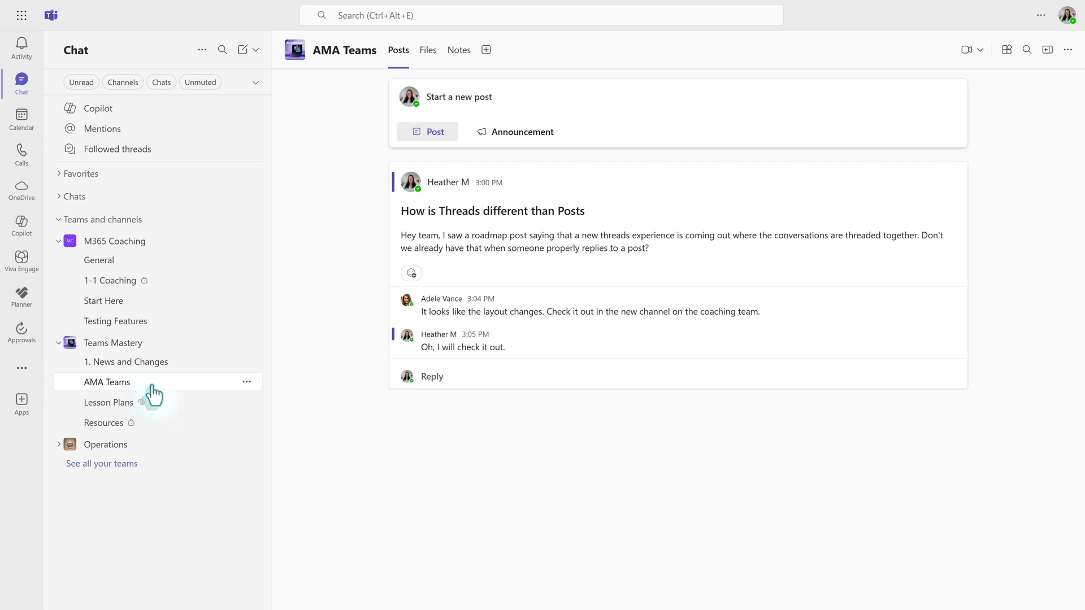
left_click(247, 383)
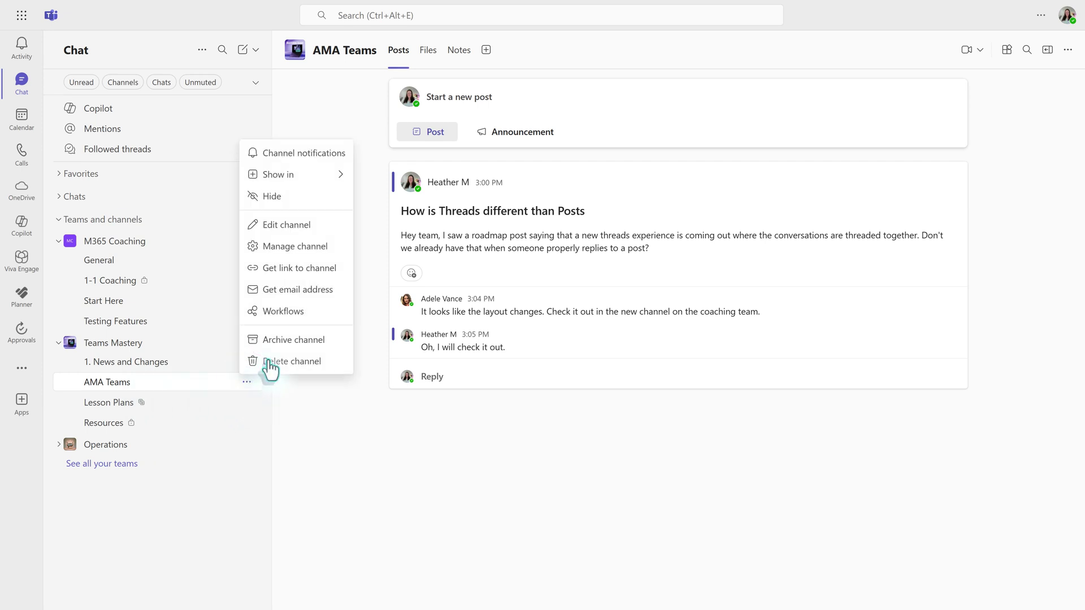
left_click(304, 229)
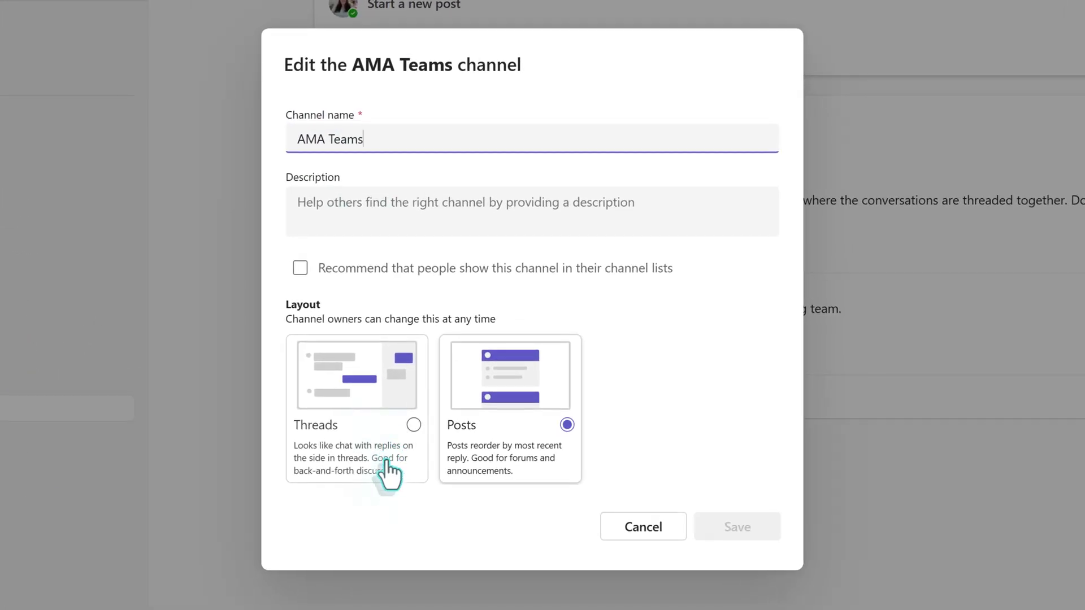
left_click(413, 429)
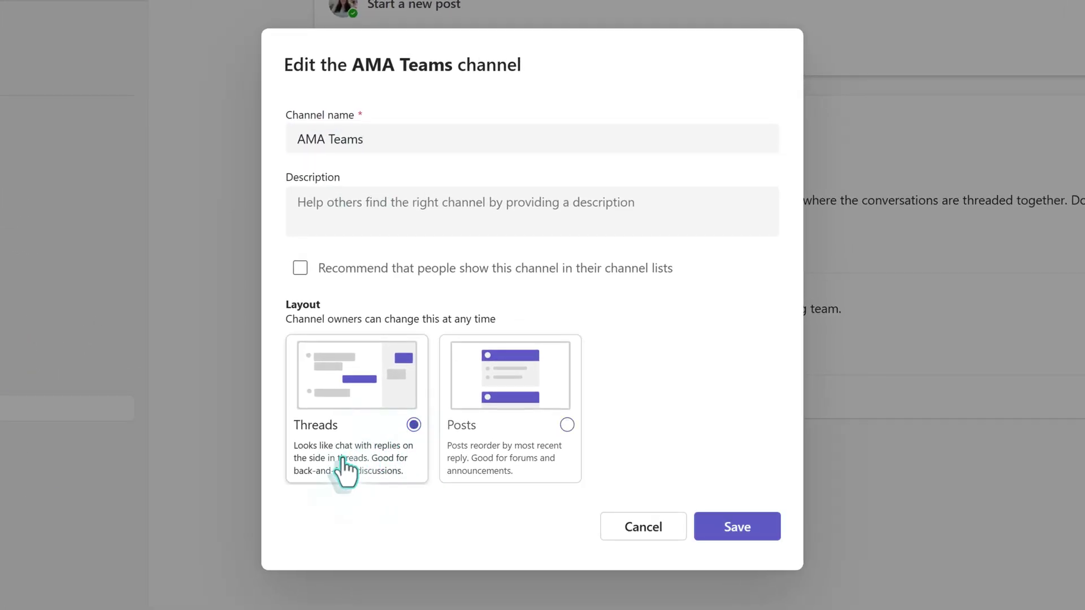
left_click(715, 531)
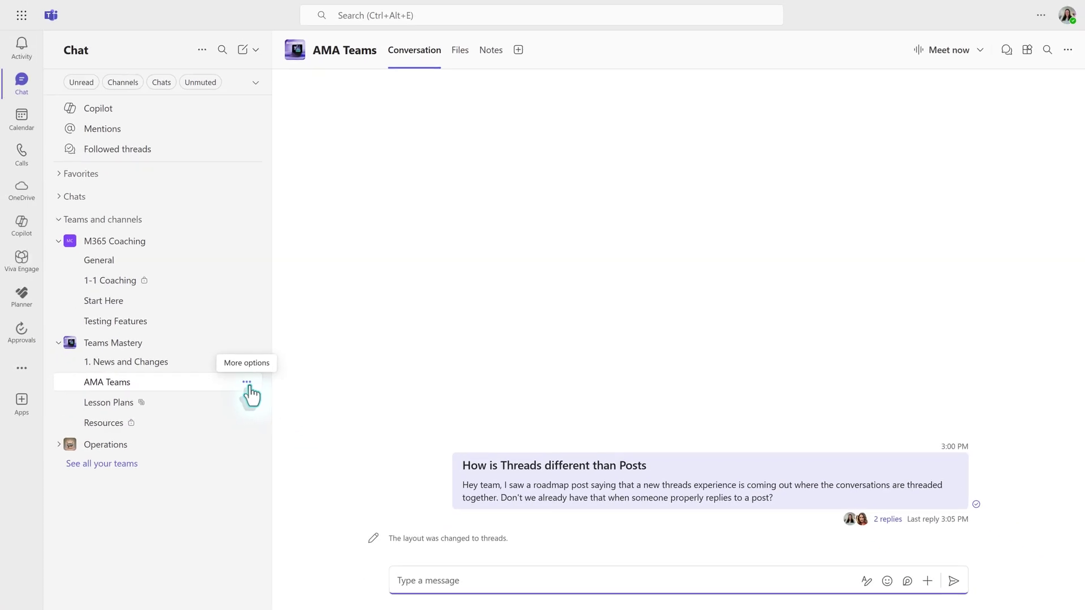
Step: Change the AMA Teams channel's layout to Posts and save the channel
left_click(248, 383)
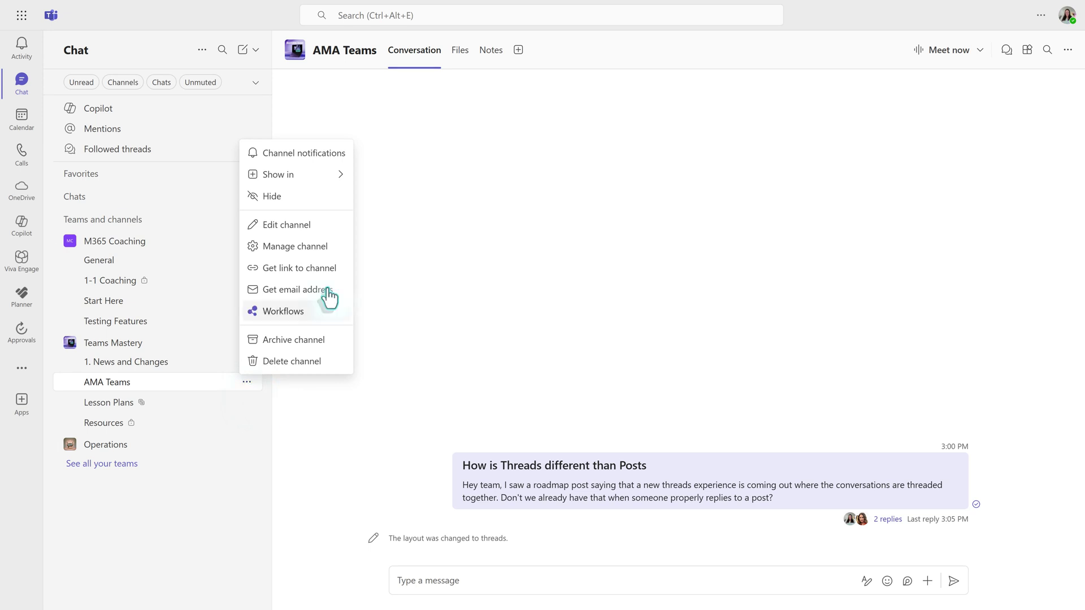
left_click(297, 229)
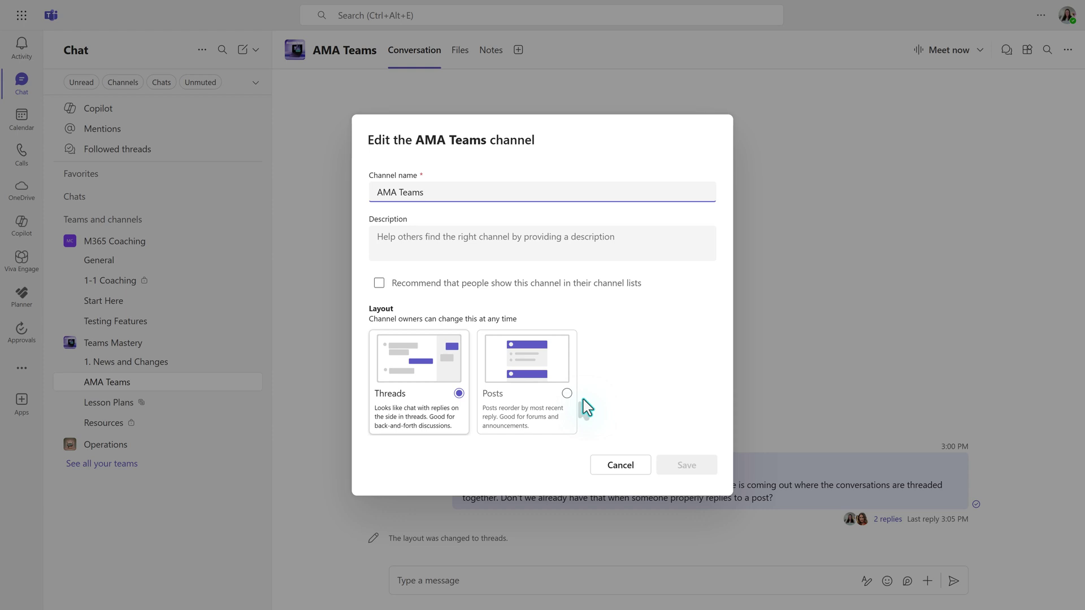
left_click(566, 395)
left_click(659, 473)
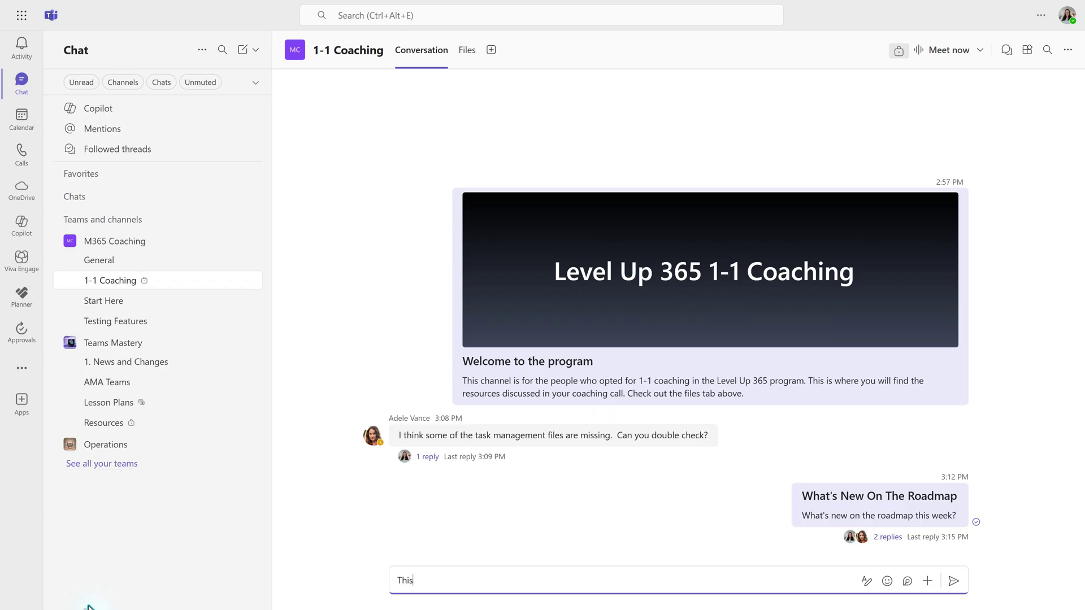
Step: Send the message "This is an example of not knowing where to reply" in the 1-1 Coaching channel's main conversation
type("is an example of not knowing wher")
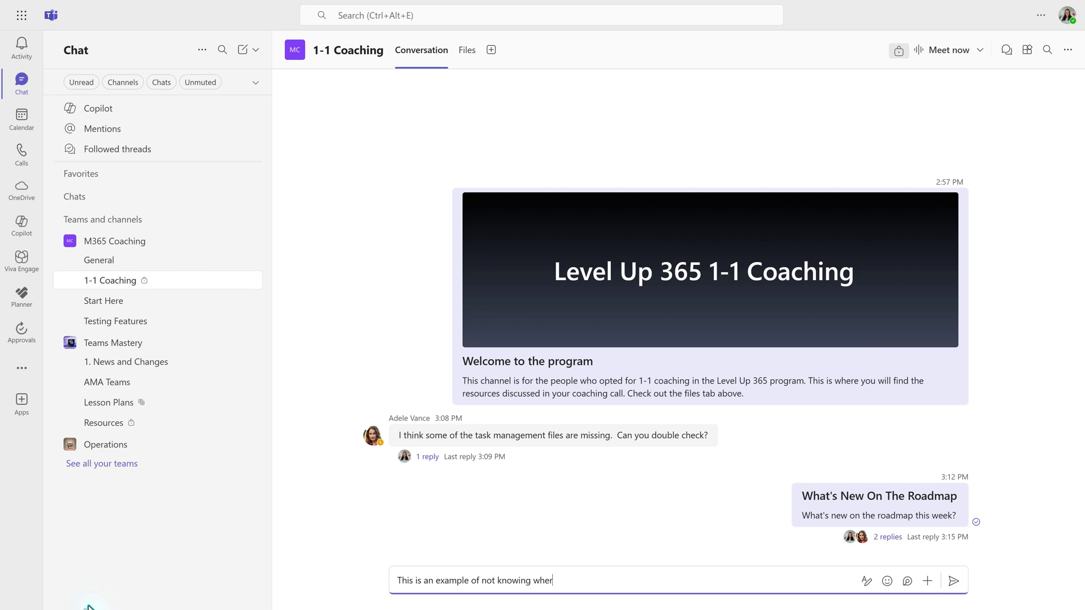
type("e to reply")
key("Return")
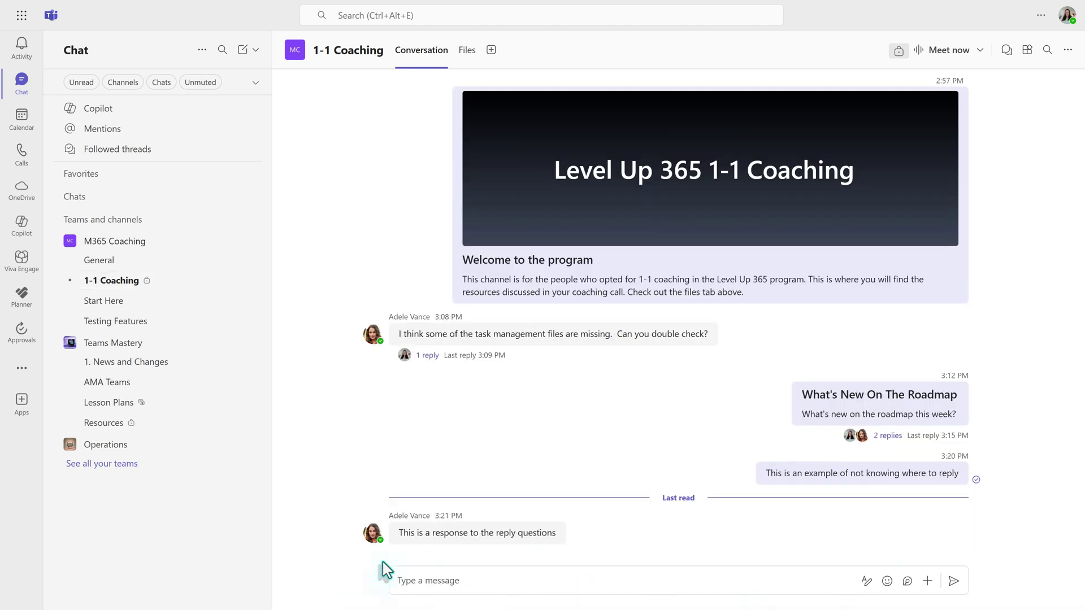
Step: Send "Totally different topic to talk about" as a new message in the 1-1 Coaching channel
left_click(450, 587)
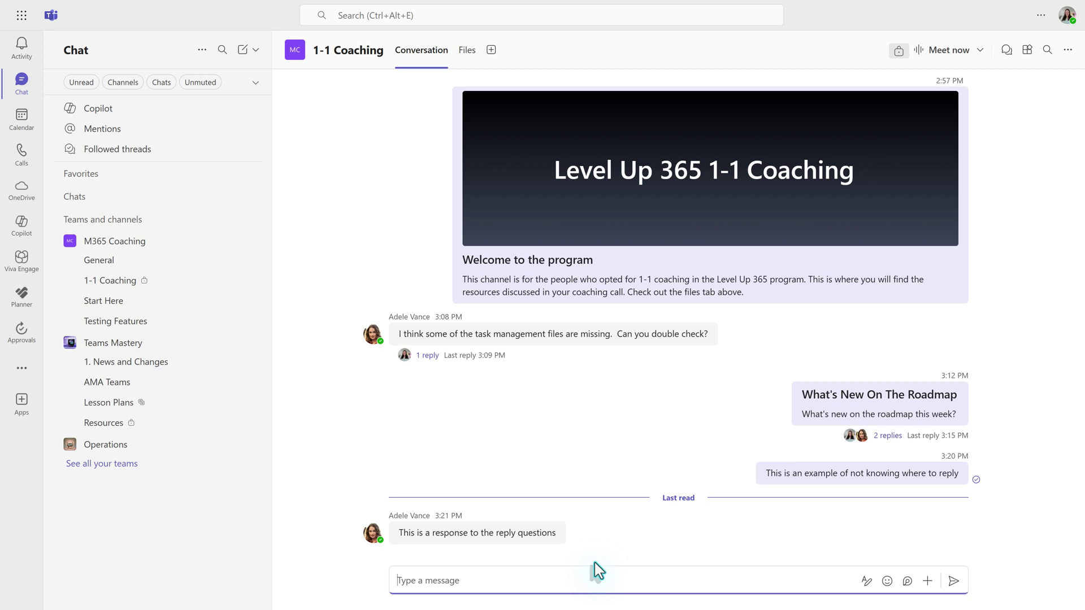
type("Totally different topic to talk")
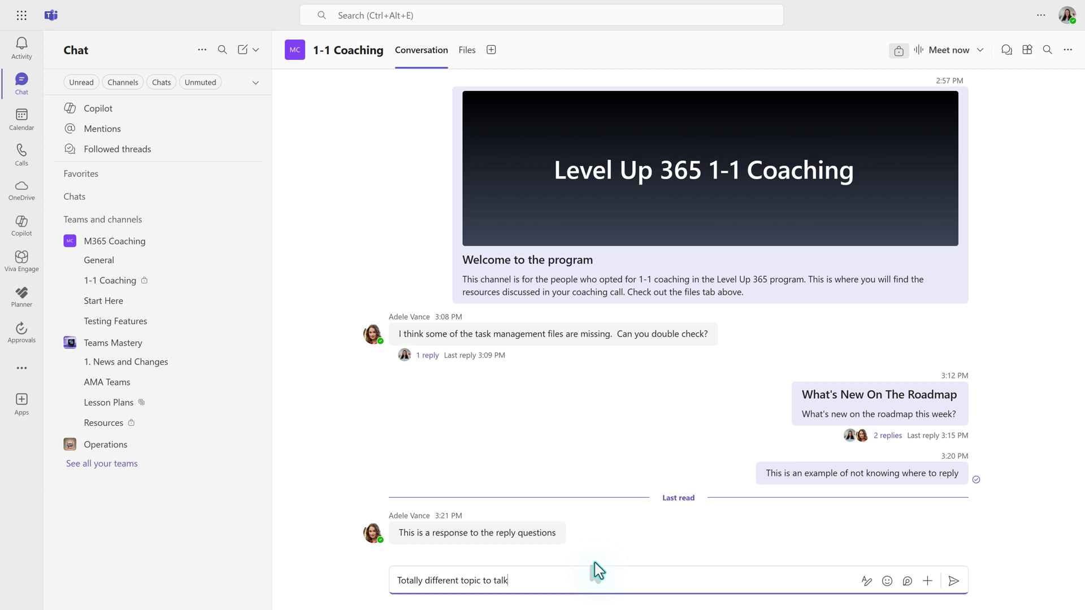
type(" about")
key("Return")
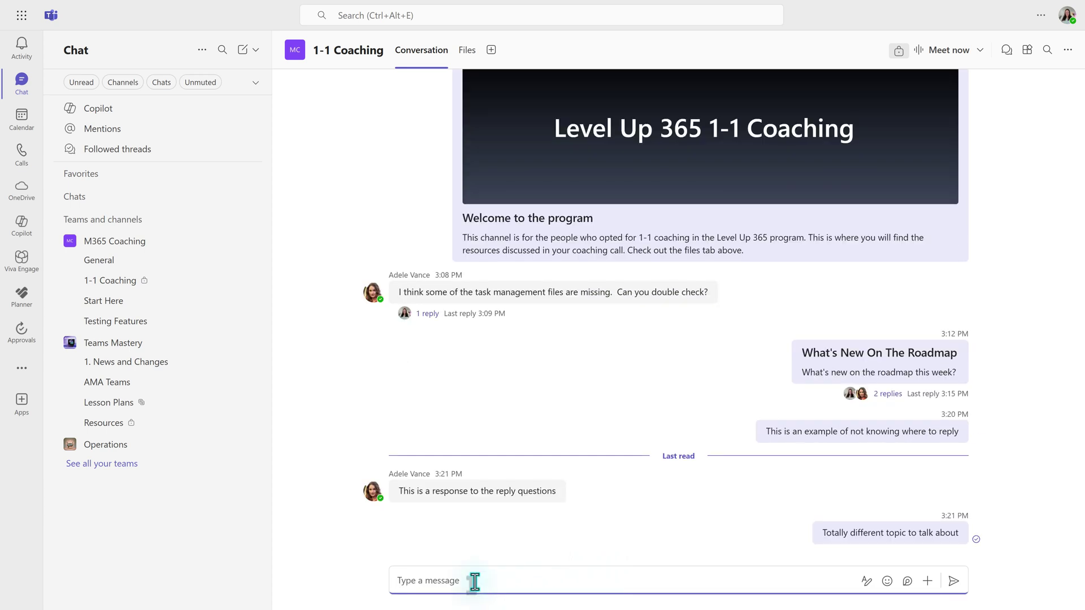
Step: Send "Oh and the roadmap file is posted in the general channel." as a new message in the 1-1 Coaching channel
type("Oh and th")
type("e road,a")
type("map")
key("BackSpace")
type("file is posted in the gener")
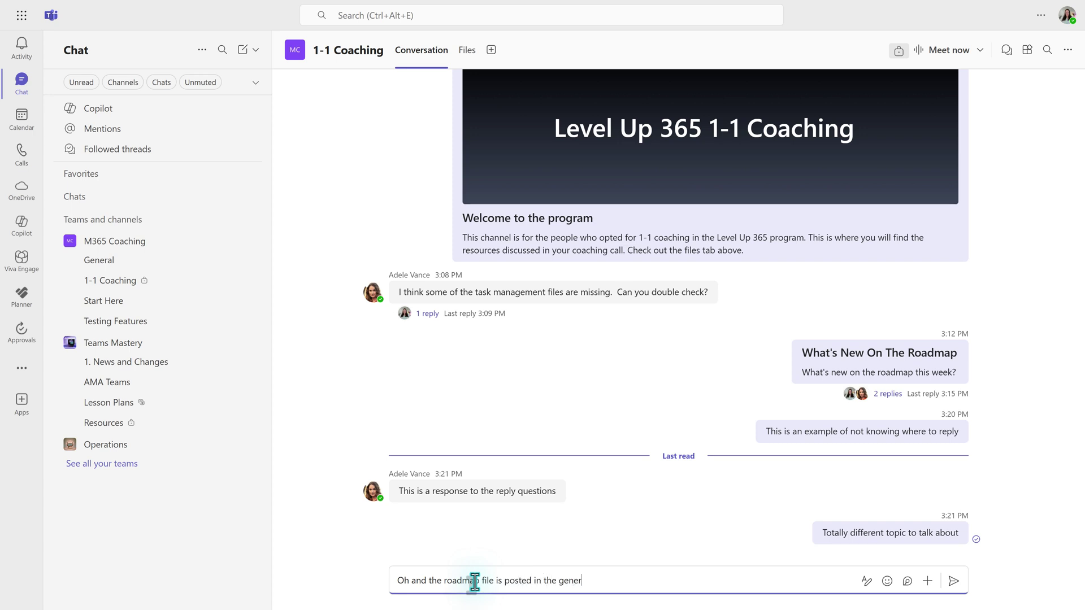
type("al channel by the")
key("BackSpace")
key("BackSpace")
key("BackSpace")
key("BackSpace")
key("BackSpace")
key("BackSpace")
type(".")
key("Return")
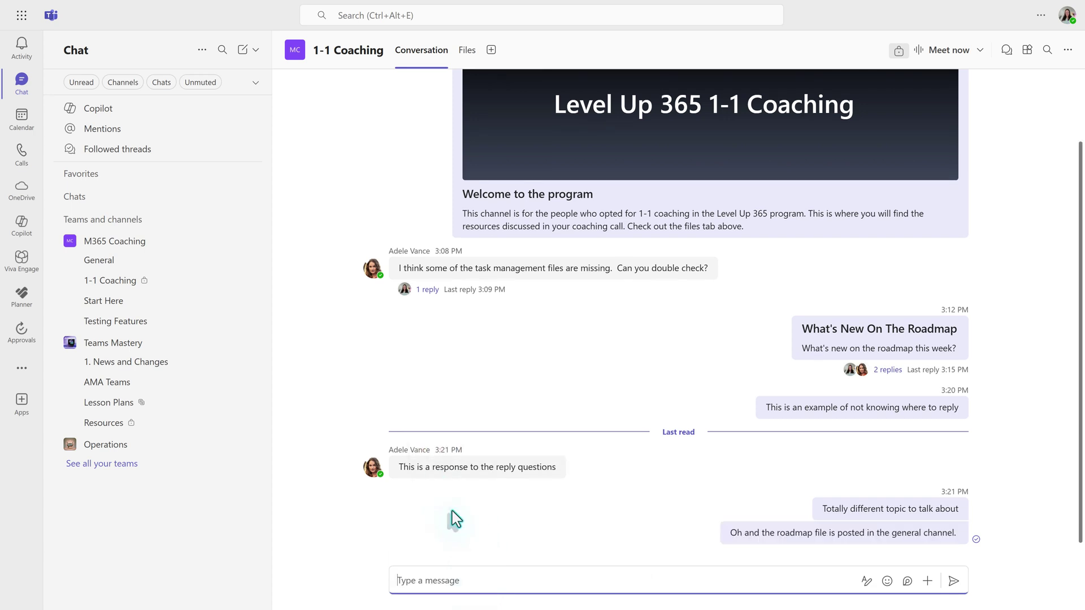